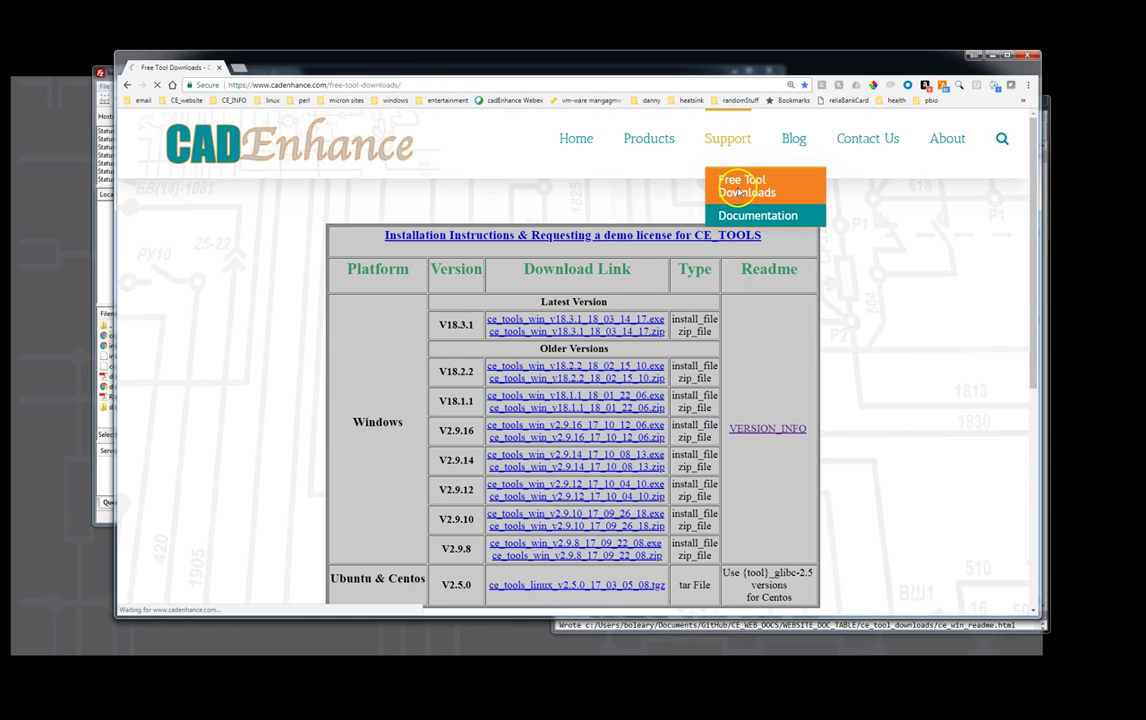
Step: Open the Free Tool Downloads page and download the Windows installer ce_tools_win_v18.3.1_18_03_14_17.exe
{"action": "left_click", "coordinate": [715, 143]}
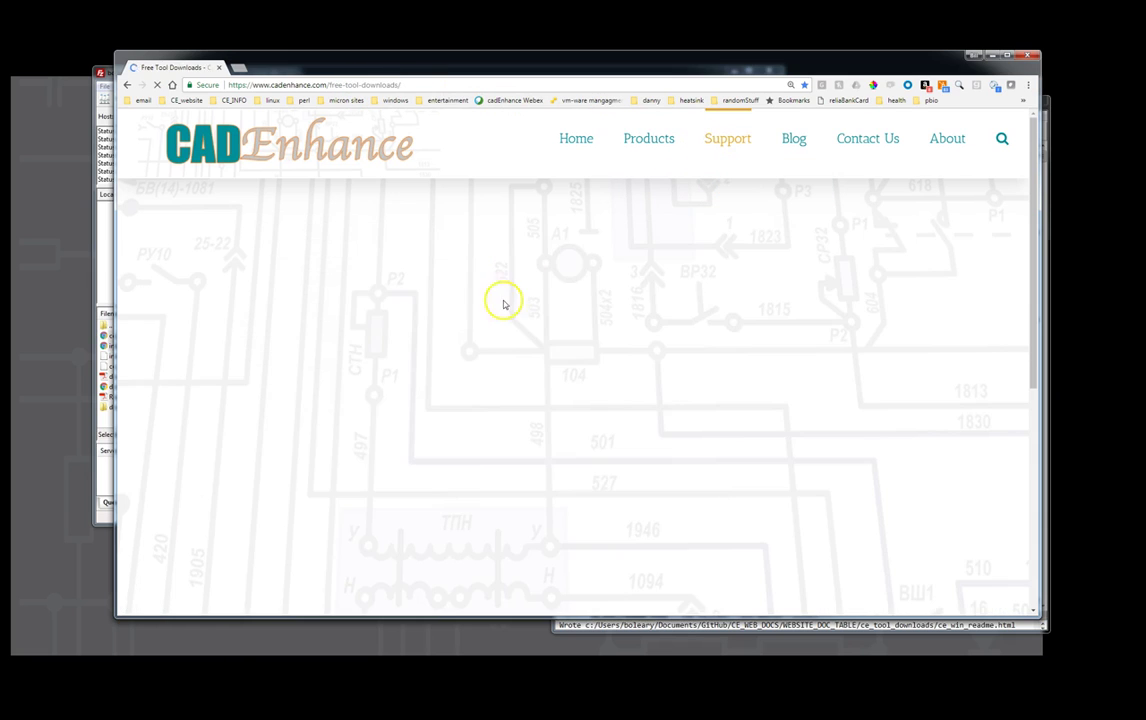
{"action": "scroll", "coordinate": [530, 280], "scroll_direction": "down", "scroll_amount": 2}
{"action": "scroll", "coordinate": [540, 257], "scroll_direction": "up", "scroll_amount": 2}
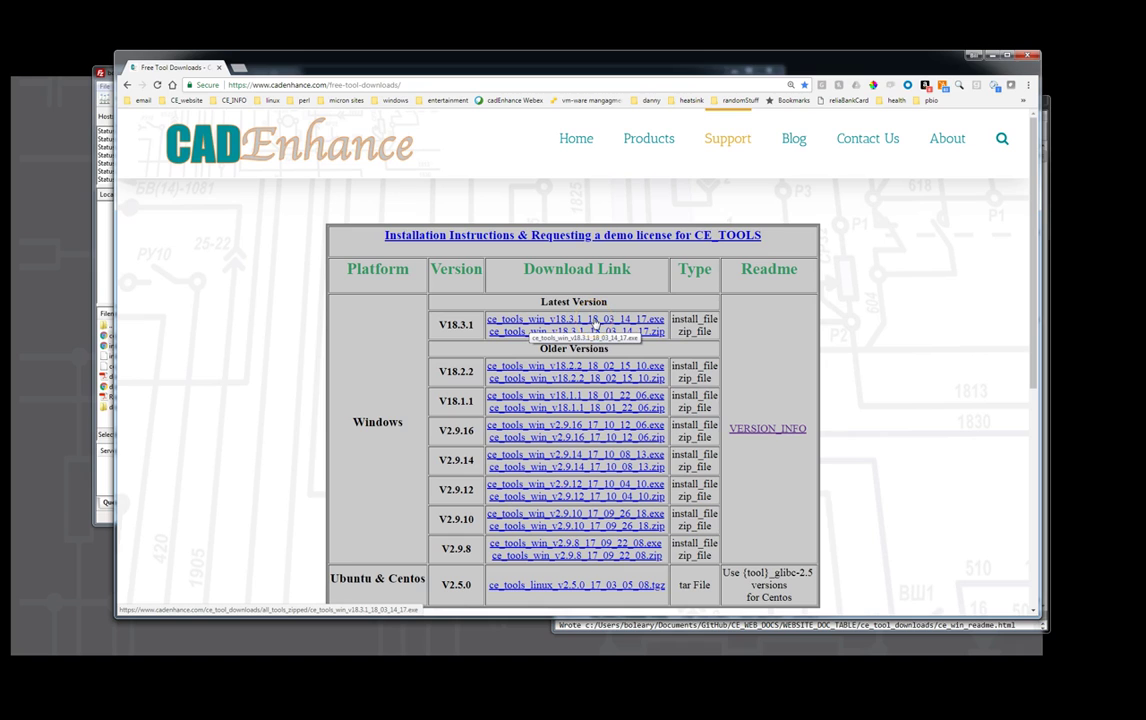
{"action": "left_click", "coordinate": [596, 321]}
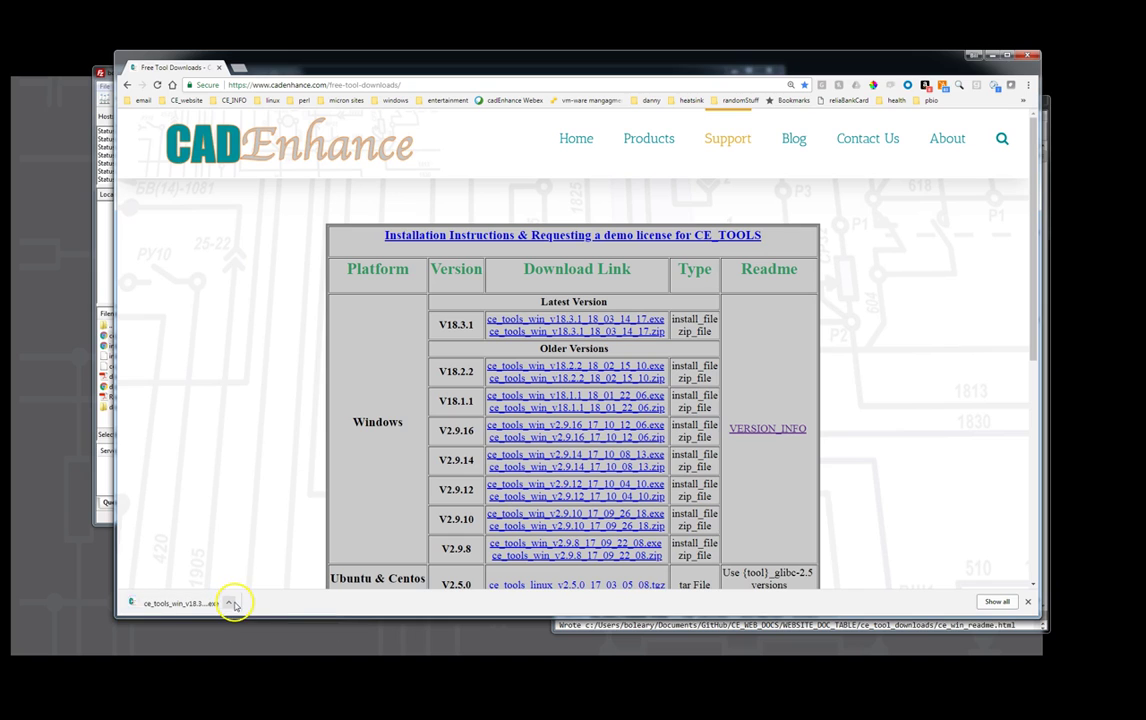
Step: Run the downloaded installer, allow it despite the unknown publisher, and agree to install version 18.3.1 of the tools
{"action": "left_click", "coordinate": [228, 603]}
{"action": "left_click", "coordinate": [245, 617]}
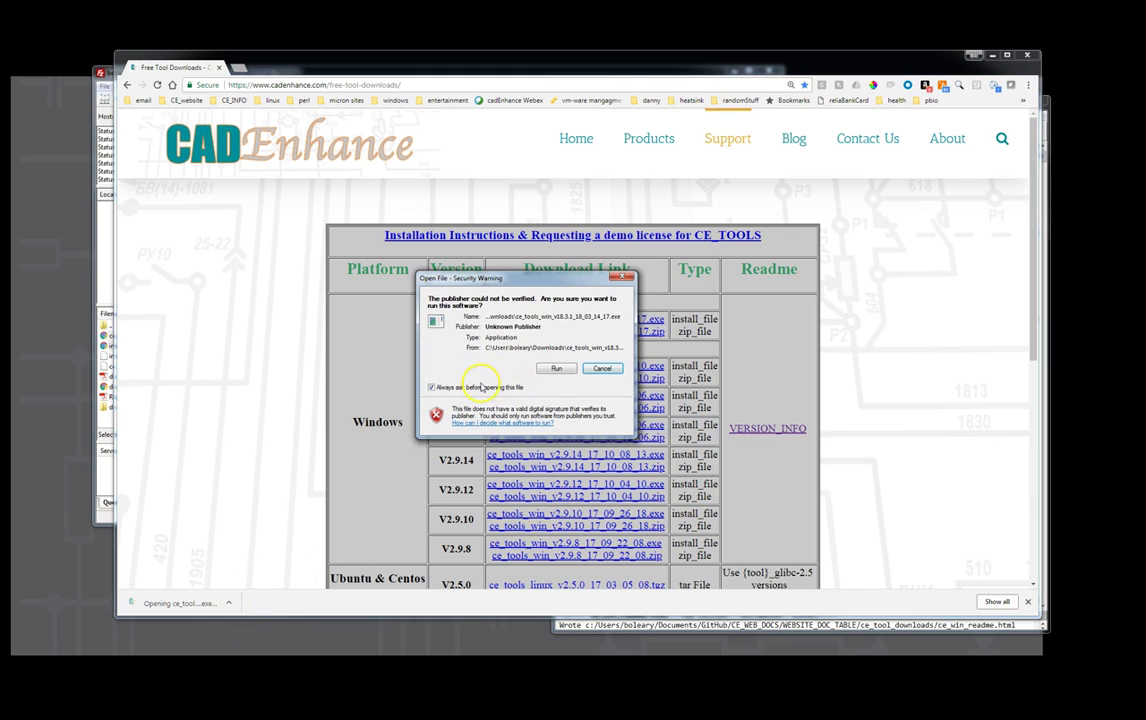
{"action": "left_click", "coordinate": [556, 368]}
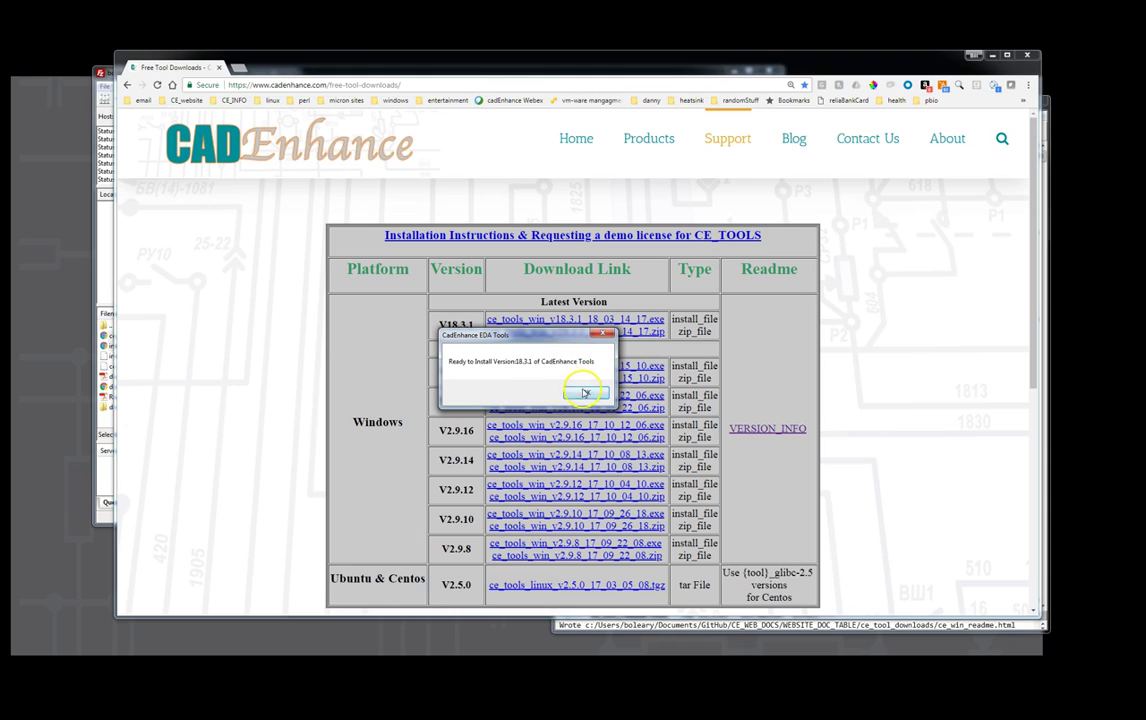
{"action": "left_click", "coordinate": [586, 394]}
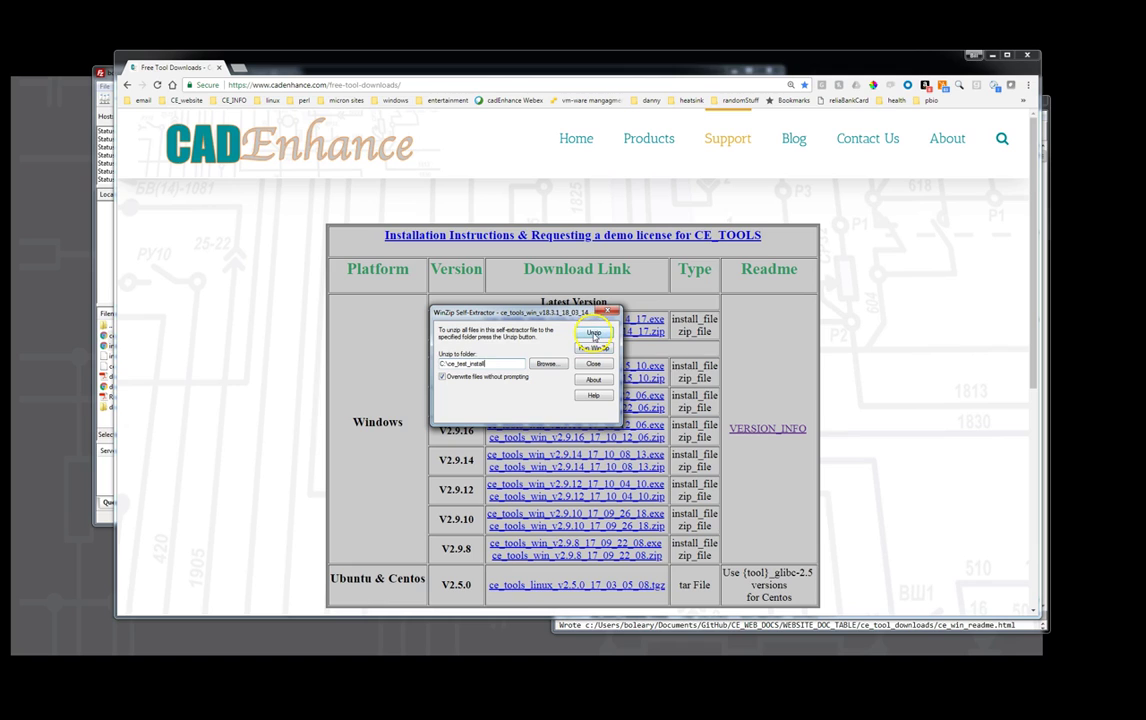
Step: Unzip the installer files to C:\ce_test_install and close the self-extractor
{"action": "left_click", "coordinate": [593, 334]}
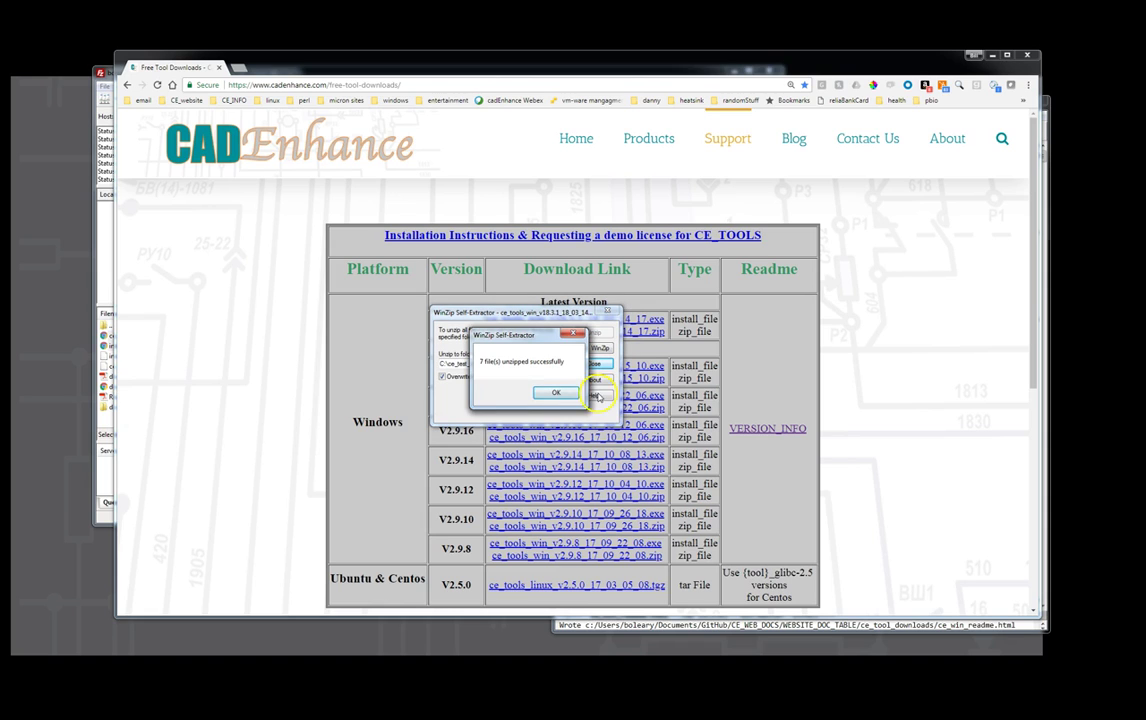
{"action": "left_click", "coordinate": [563, 393]}
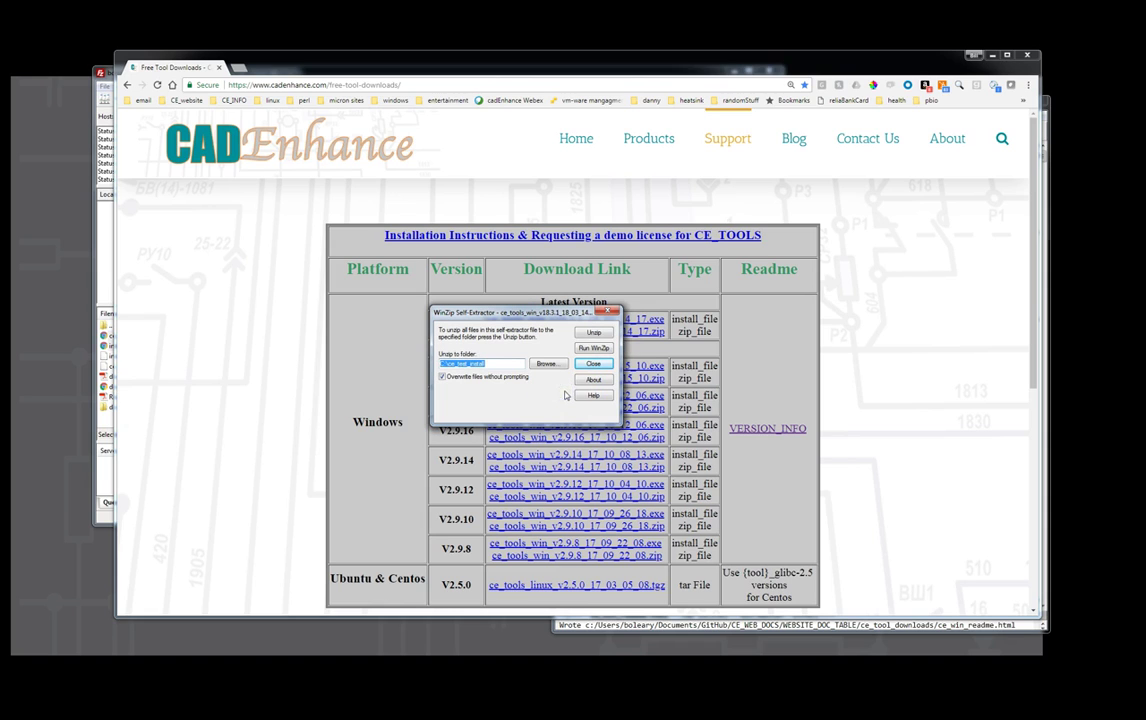
{"action": "left_click", "coordinate": [610, 312]}
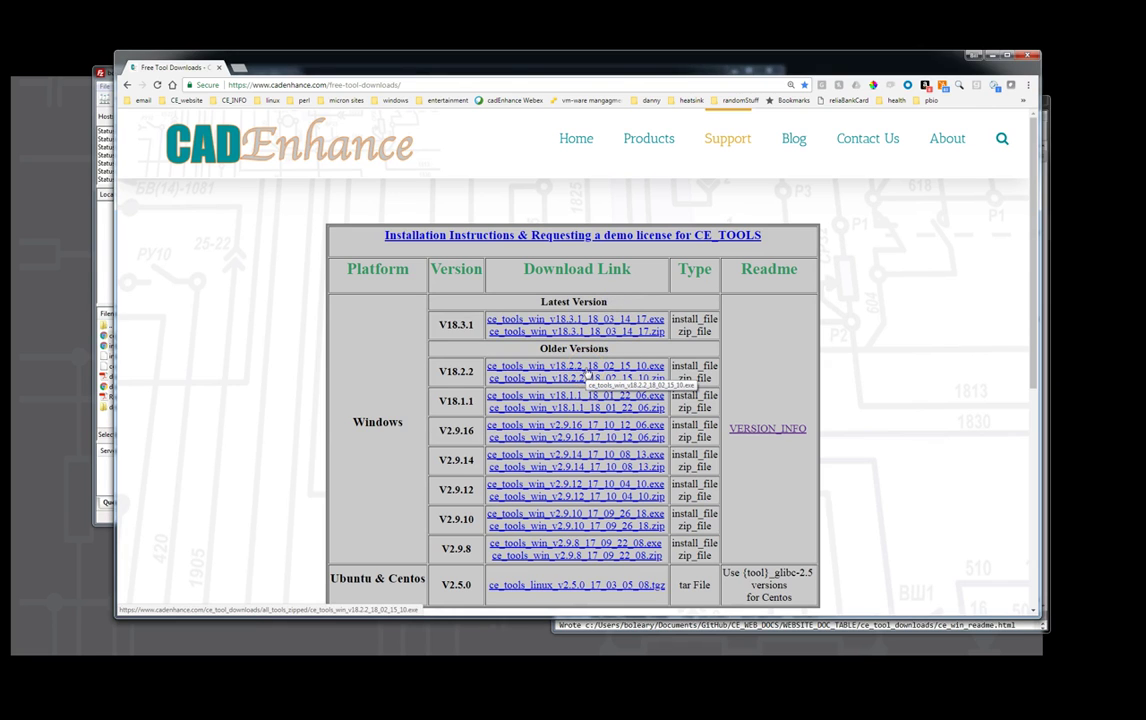
Step: Switch to Windows Explorer and open the ce_test_install folder on Local Disk (C:)
{"action": "key", "text": "super+e"}
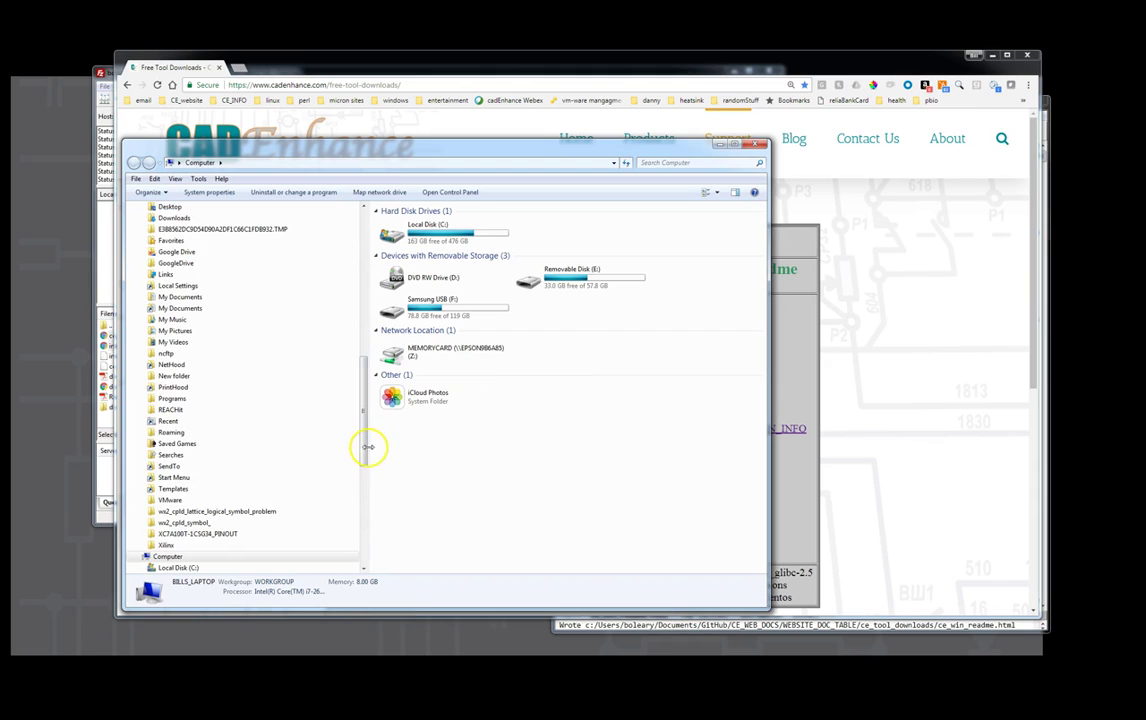
{"action": "left_click_drag", "start_coordinate": [361, 443], "coordinate": [363, 472]}
{"action": "left_click", "coordinate": [178, 500]}
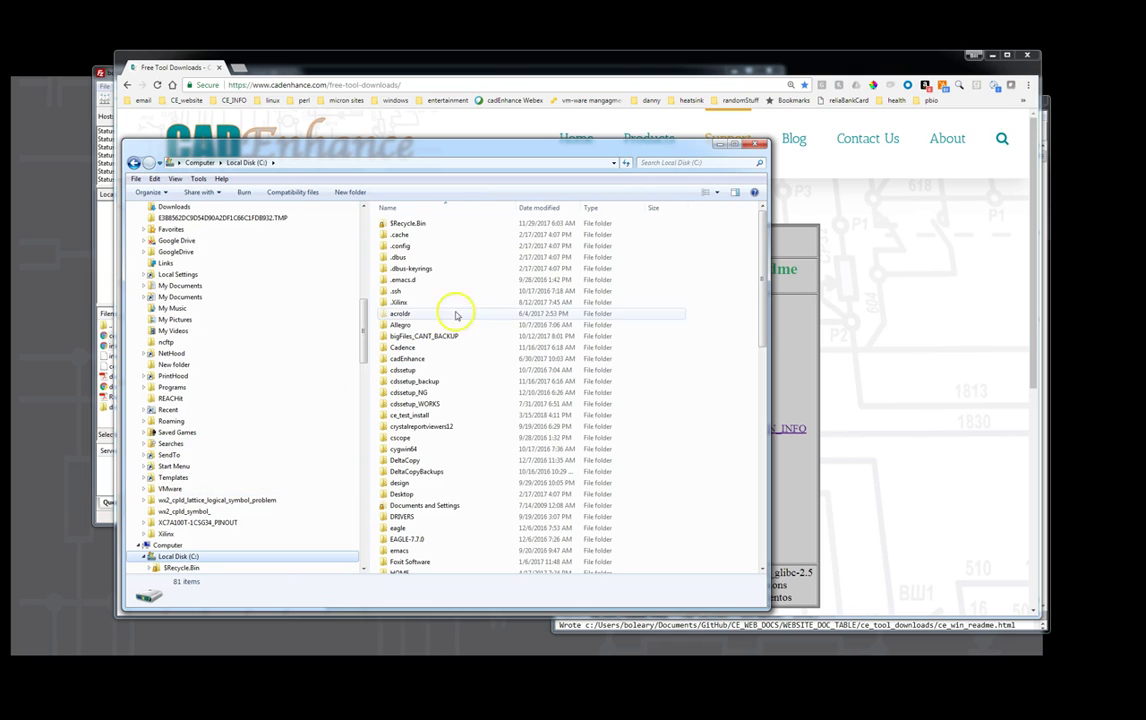
{"action": "left_click", "coordinate": [462, 240]}
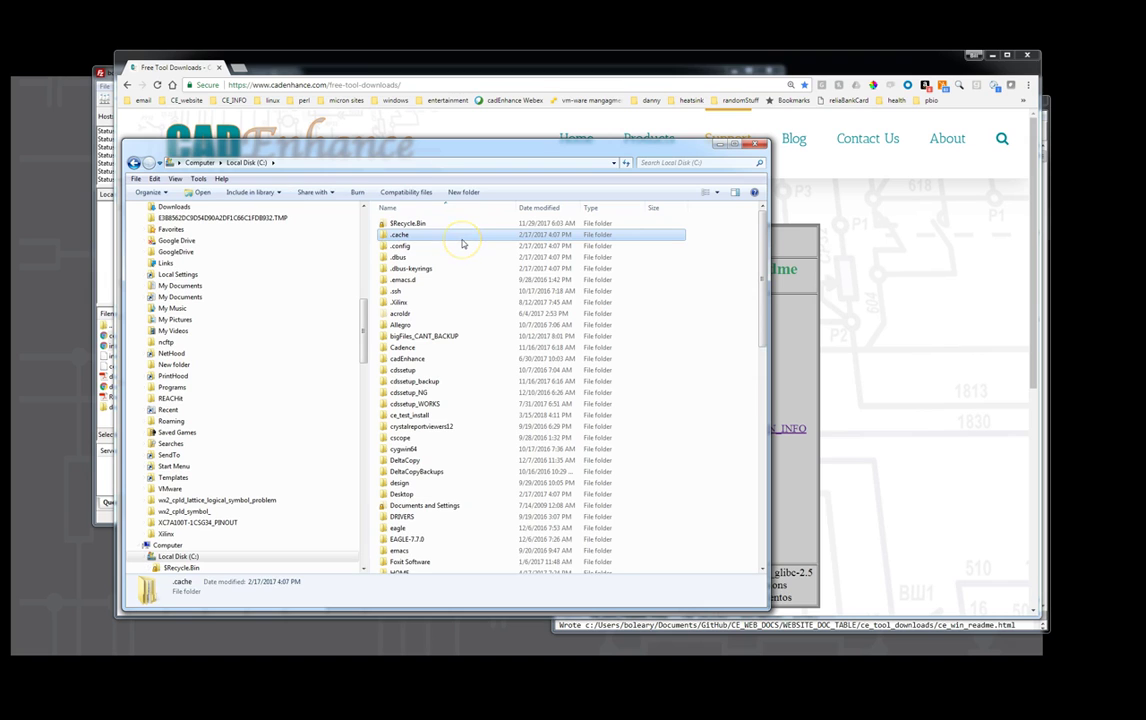
{"action": "type", "text": "temp"}
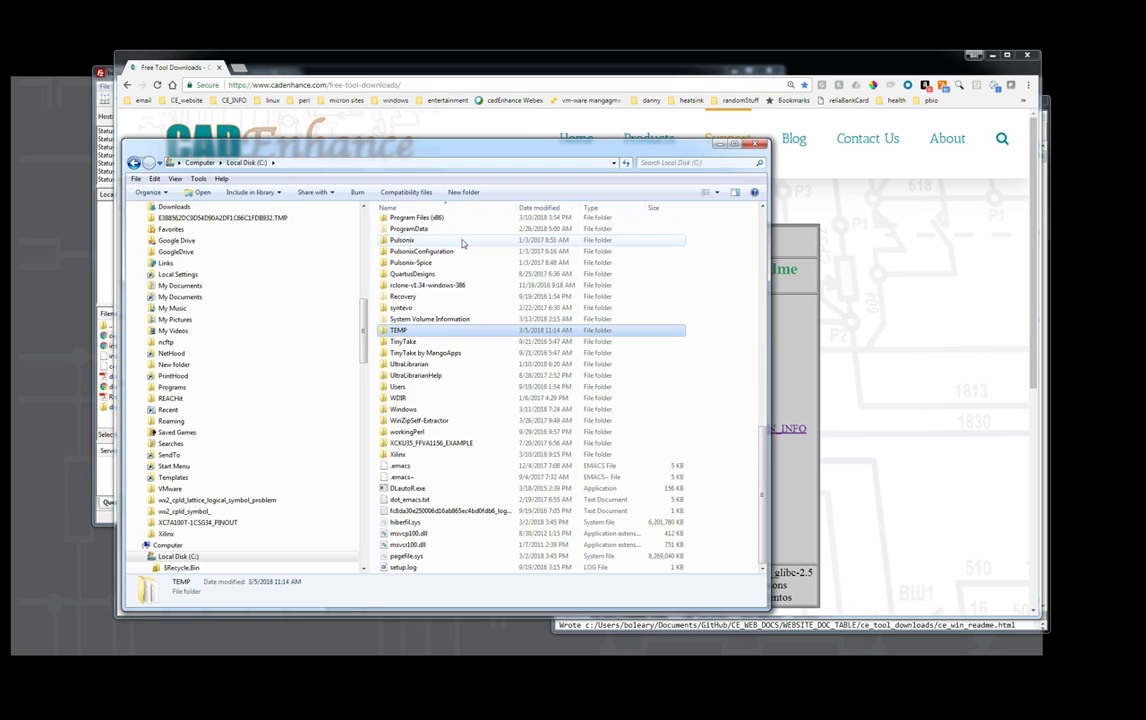
{"action": "type", "text": "ca"}
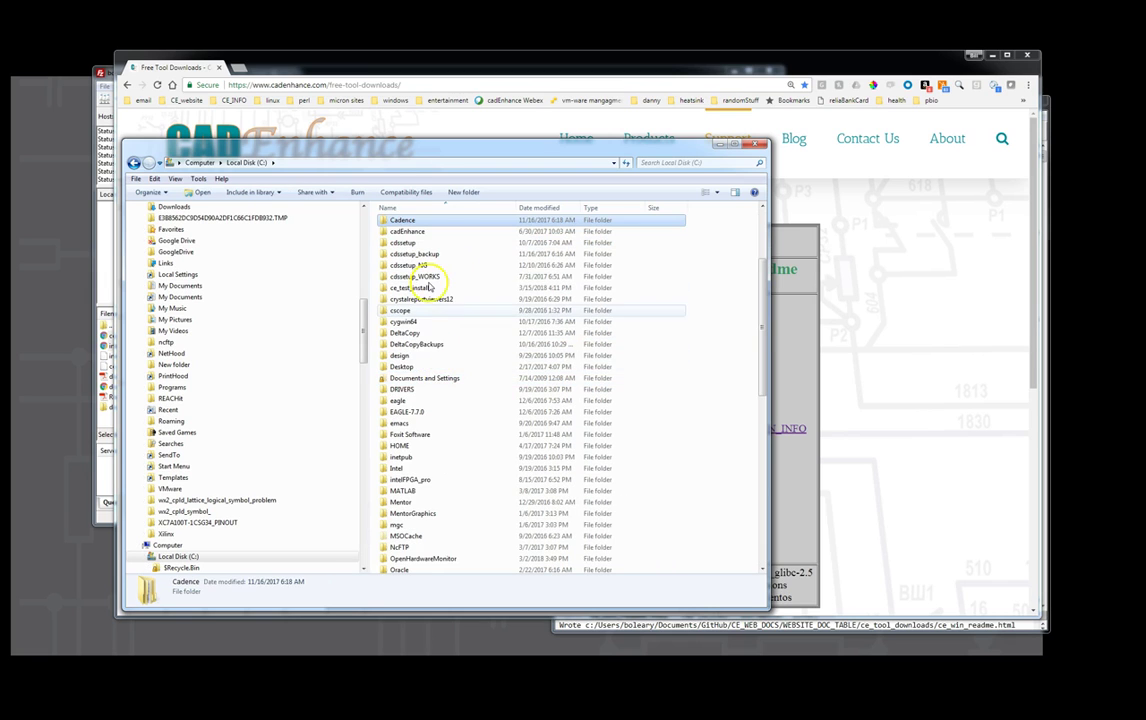
{"action": "type", "text": "ce"}
{"action": "key", "text": "Return"}
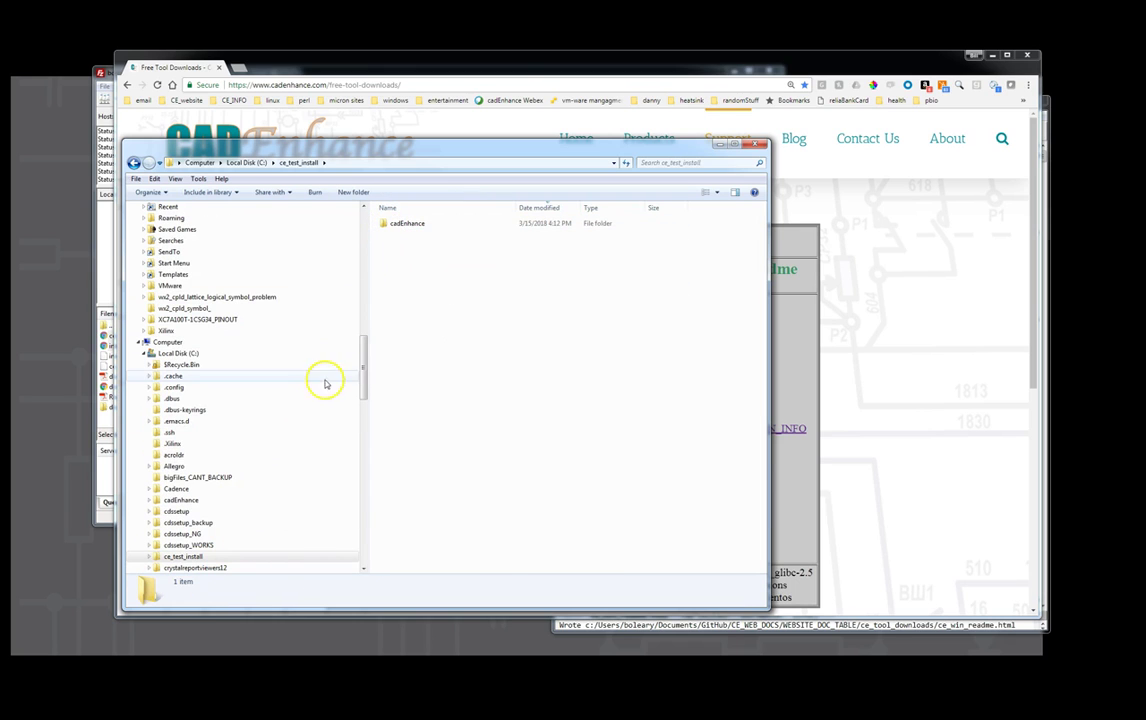
Step: Expand ce_test_install and its cadEnhance subfolder in the folder tree
{"action": "left_click_drag", "start_coordinate": [363, 370], "coordinate": [340, 404]}
{"action": "left_click", "coordinate": [147, 357]}
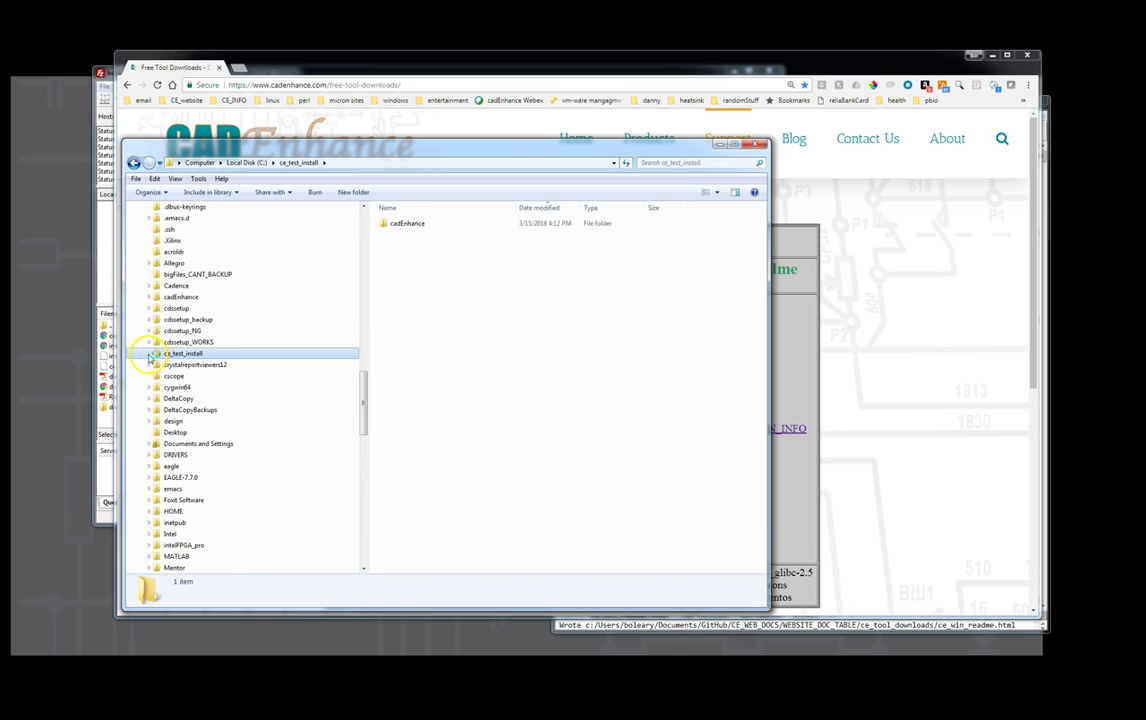
{"action": "scroll", "coordinate": [160, 400], "scroll_direction": "up", "scroll_amount": 6}
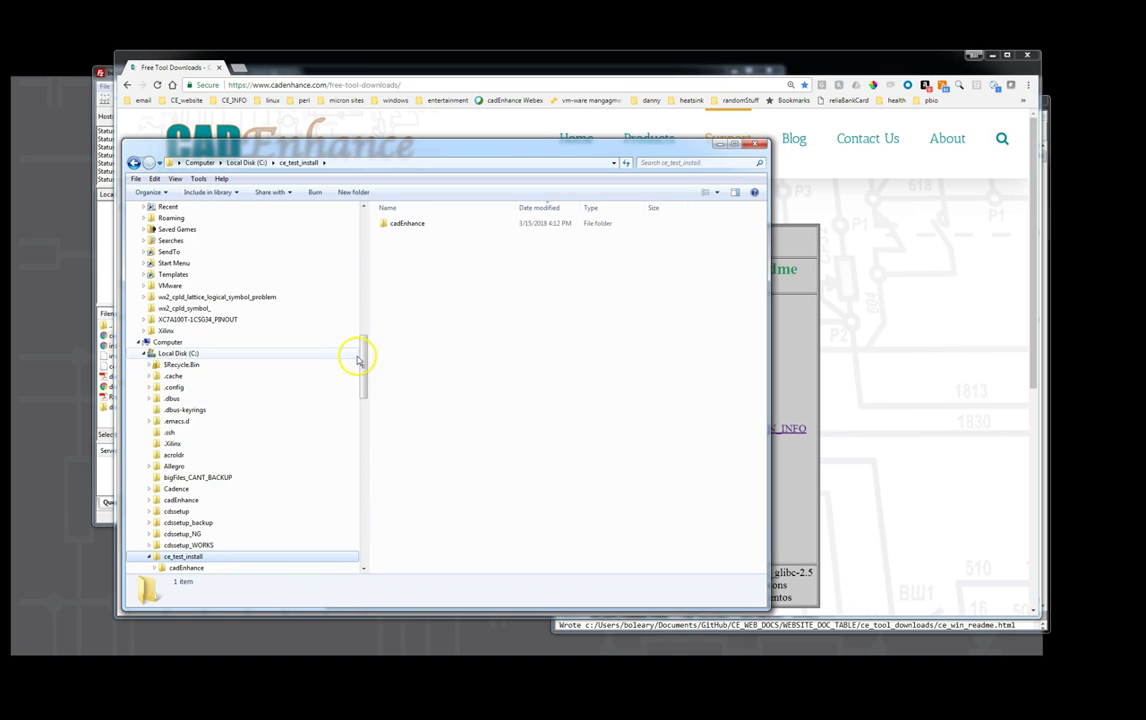
{"action": "left_click_drag", "start_coordinate": [363, 358], "coordinate": [364, 390]}
{"action": "scroll", "coordinate": [225, 363], "scroll_direction": "down", "scroll_amount": 1}
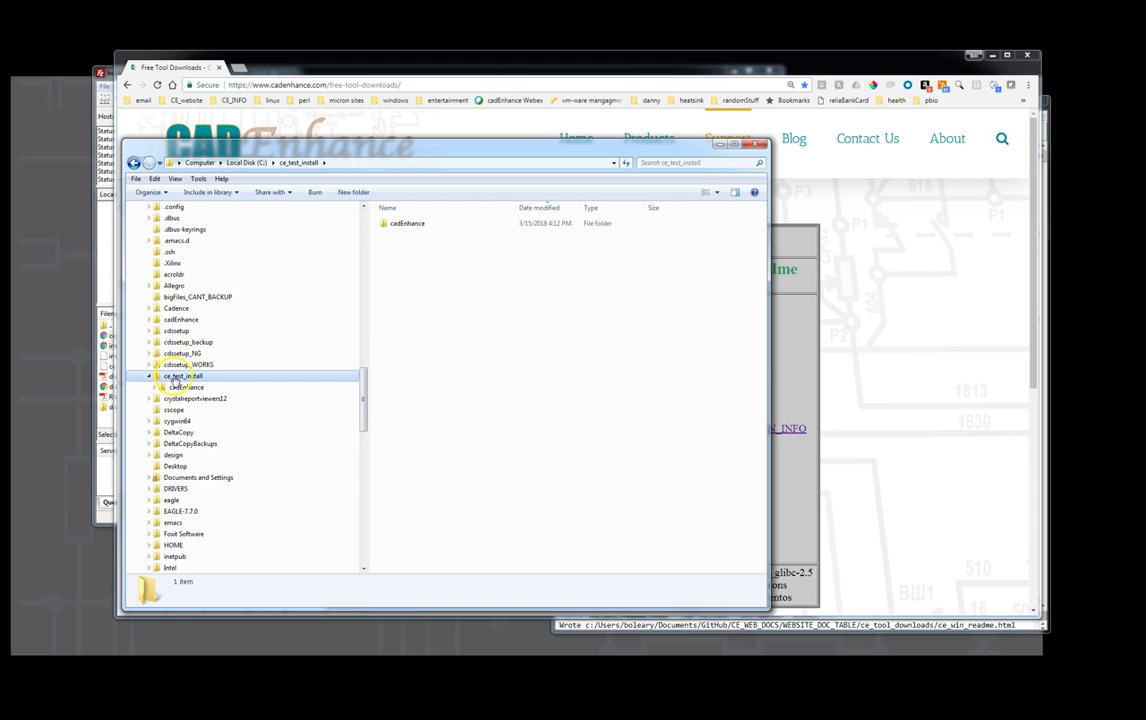
{"action": "left_click", "coordinate": [156, 388]}
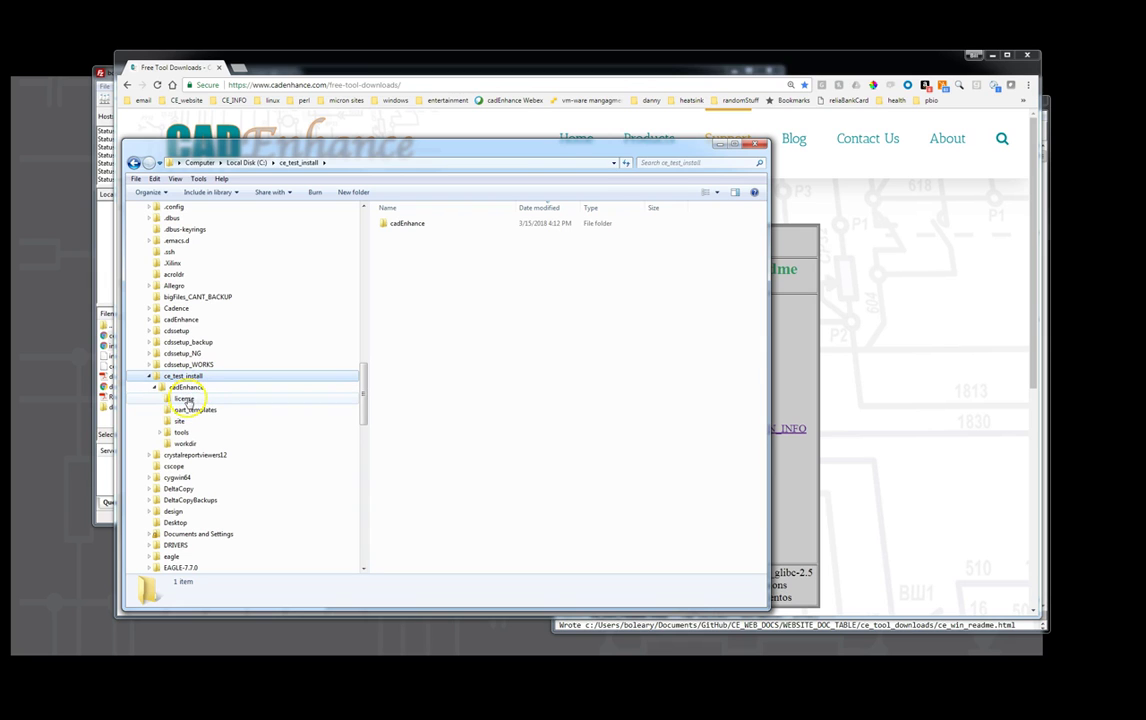
Step: Expand the tools folder under ce_test_install\cadEnhance and open the neighbouring workdir folder
{"action": "scroll", "coordinate": [185, 408], "scroll_direction": "up", "scroll_amount": 5}
{"action": "scroll", "coordinate": [215, 430], "scroll_direction": "down", "scroll_amount": 2}
{"action": "scroll", "coordinate": [185, 530], "scroll_direction": "down", "scroll_amount": 1}
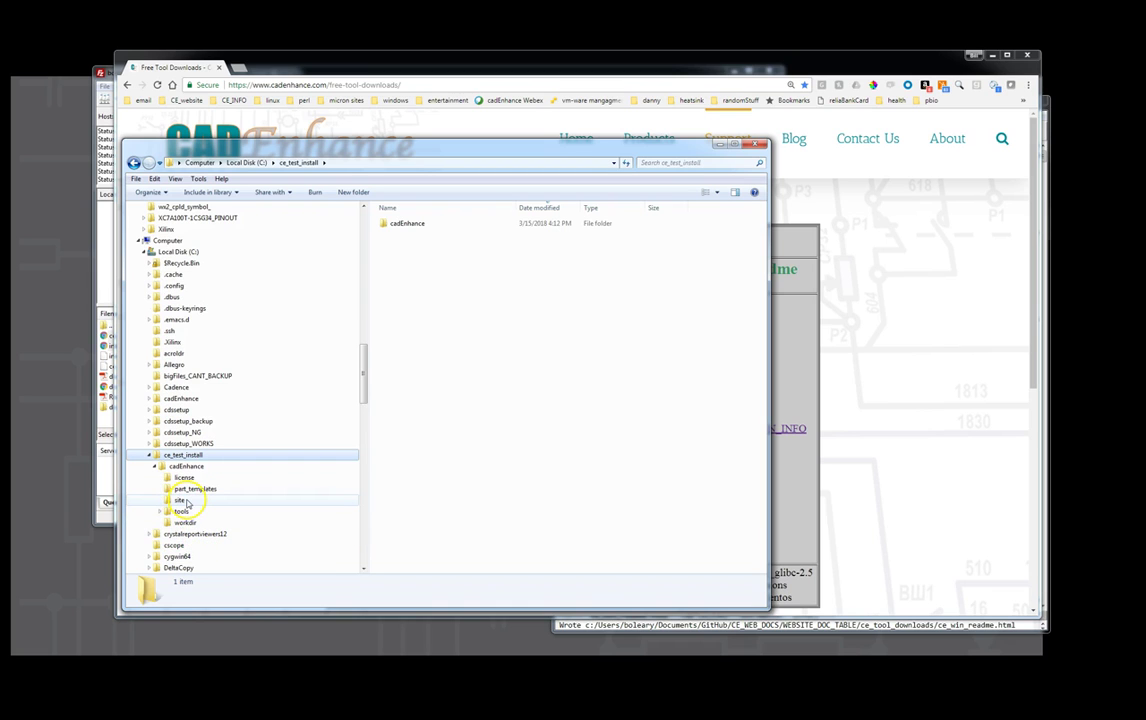
{"action": "left_click", "coordinate": [160, 511]}
{"action": "scroll", "coordinate": [222, 502], "scroll_direction": "down", "scroll_amount": 2}
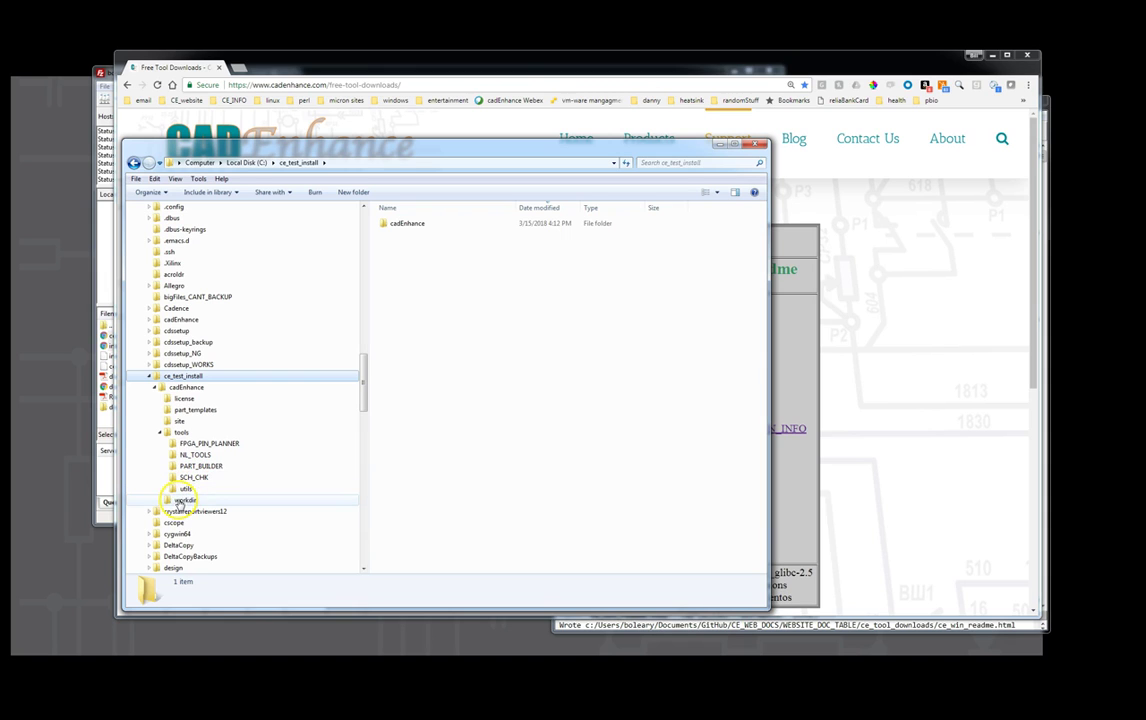
{"action": "left_click", "coordinate": [185, 499]}
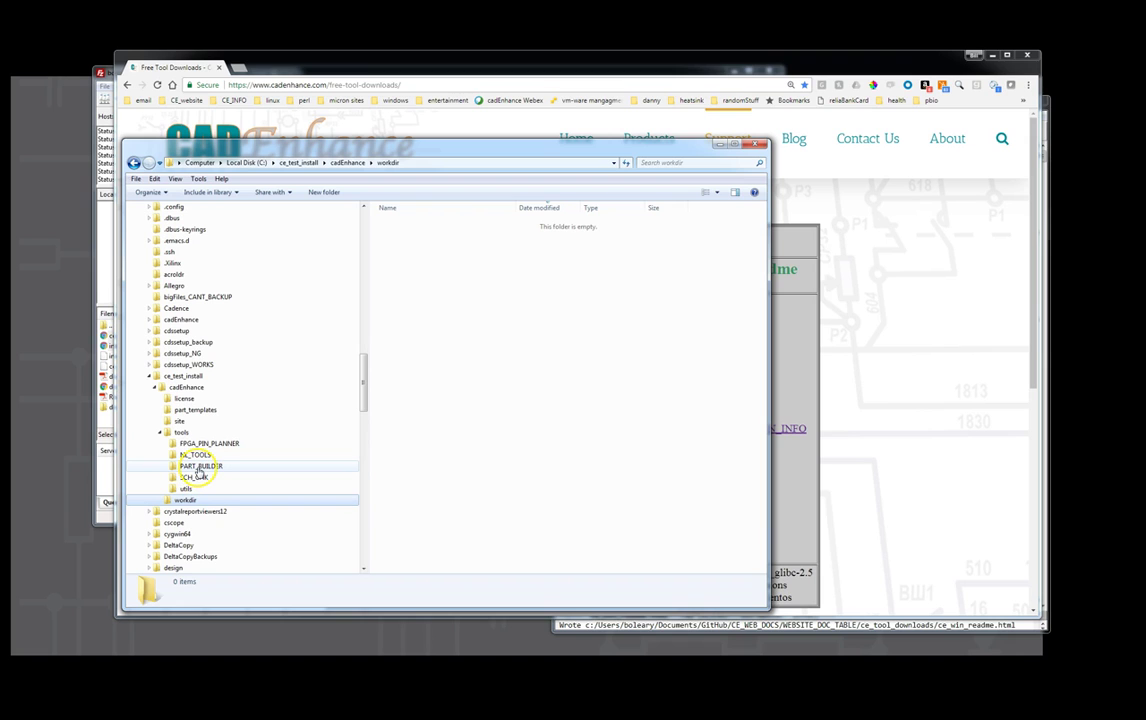
Step: Open the PART_BUILDER folder under tools and launch part_builder.exe
{"action": "left_click", "coordinate": [200, 466]}
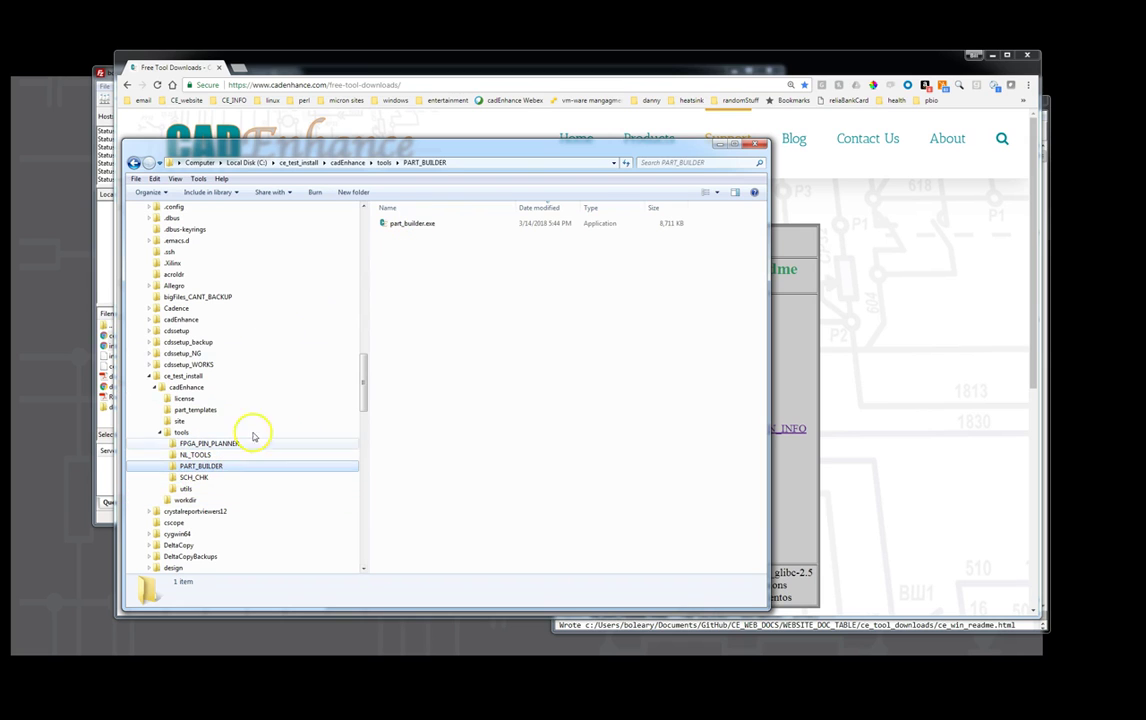
{"action": "left_click", "coordinate": [412, 225]}
{"action": "right_click", "coordinate": [412, 225]}
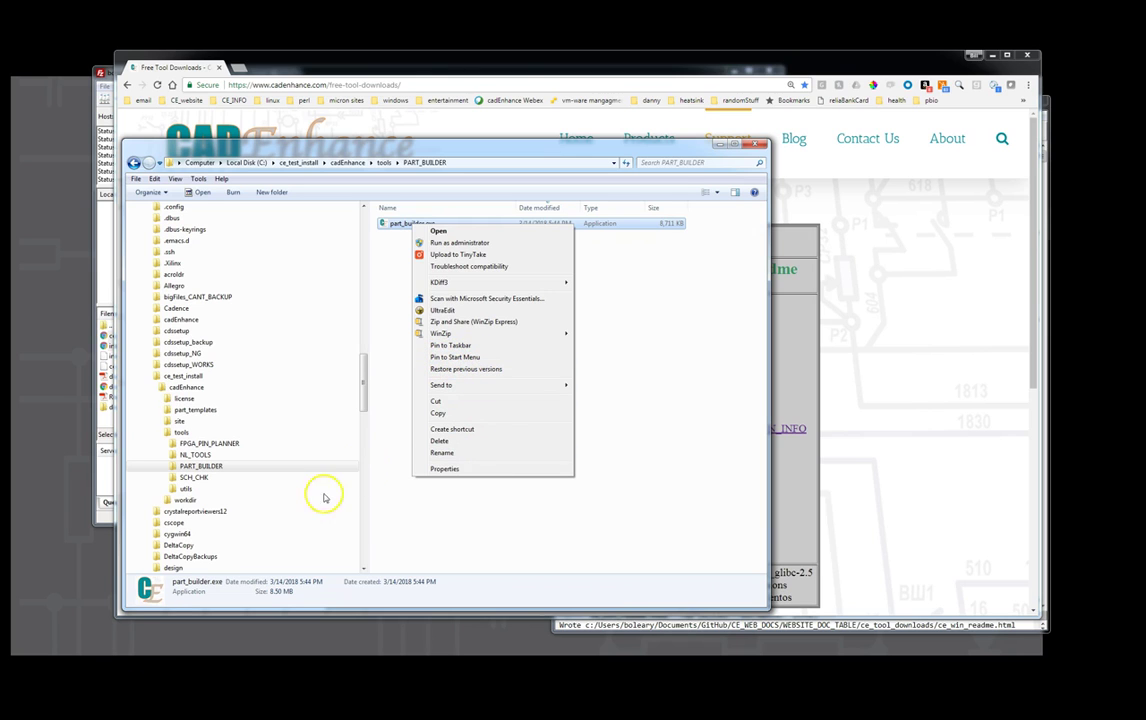
{"action": "key", "text": "super"}
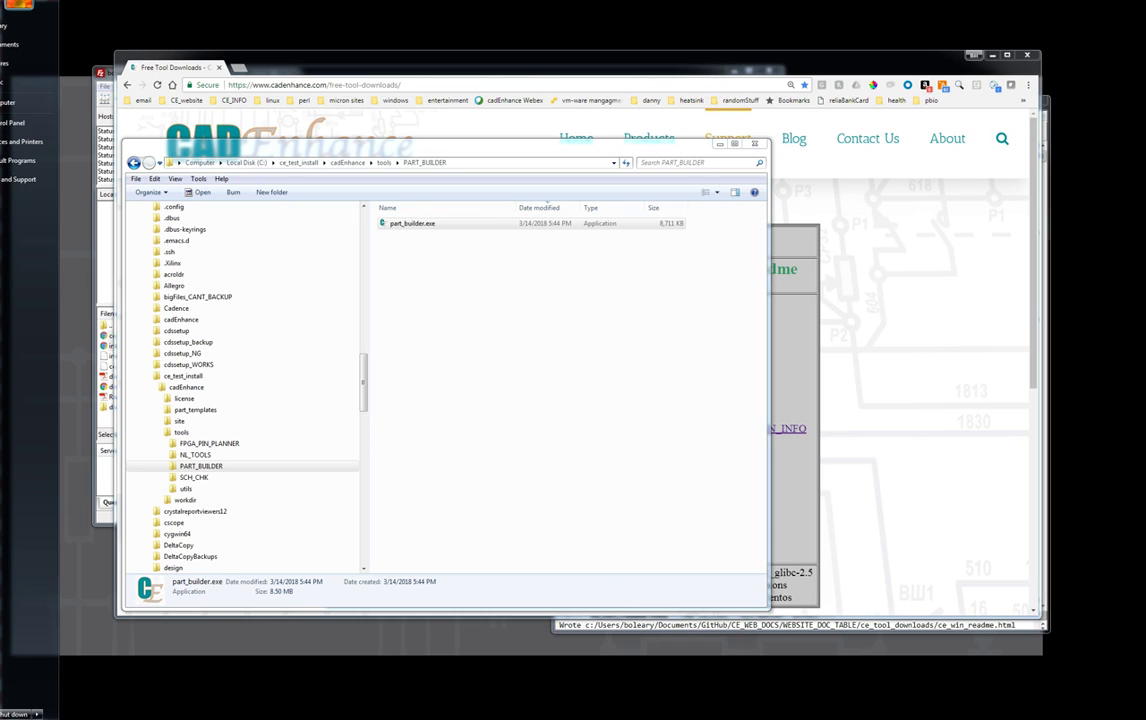
{"action": "left_click", "coordinate": [604, 387]}
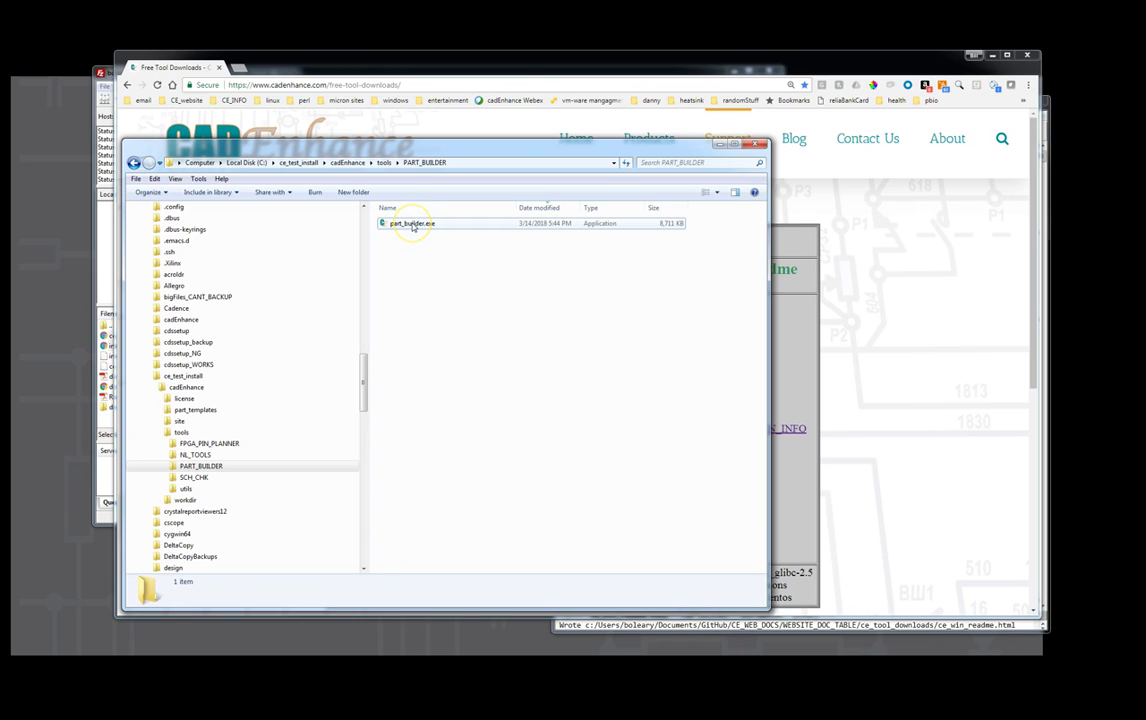
{"action": "double_click", "coordinate": [412, 224]}
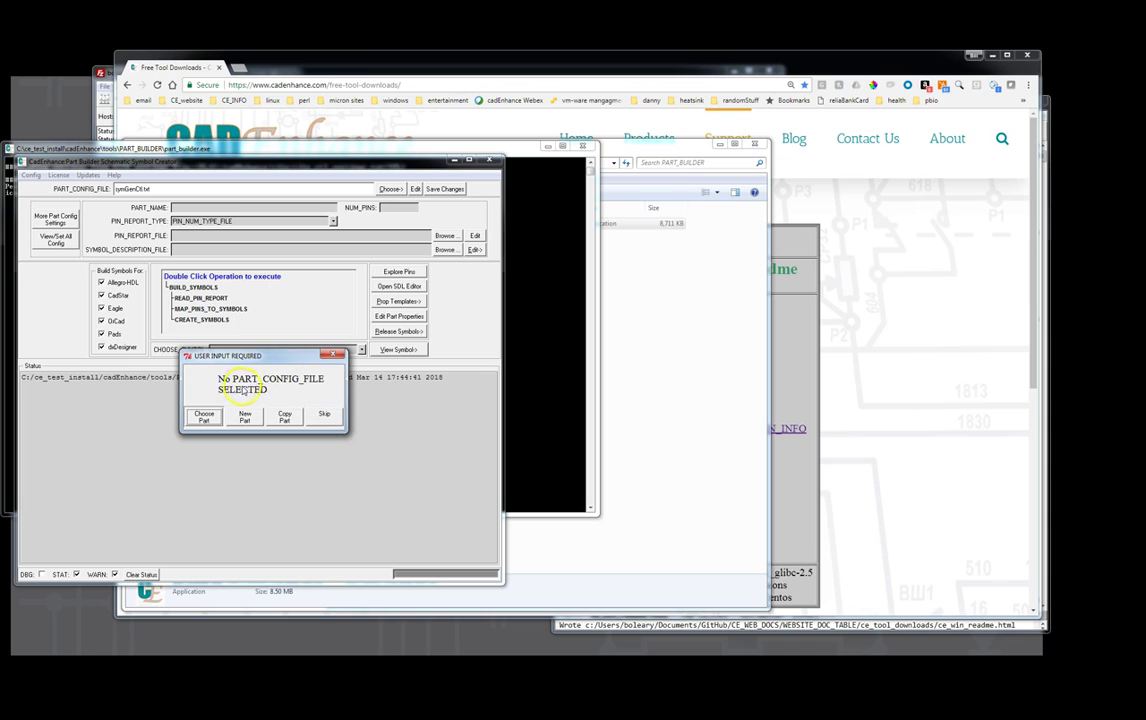
Step: Skip selecting a part configuration file and open the license request form in Part Builder
{"action": "left_click", "coordinate": [318, 416]}
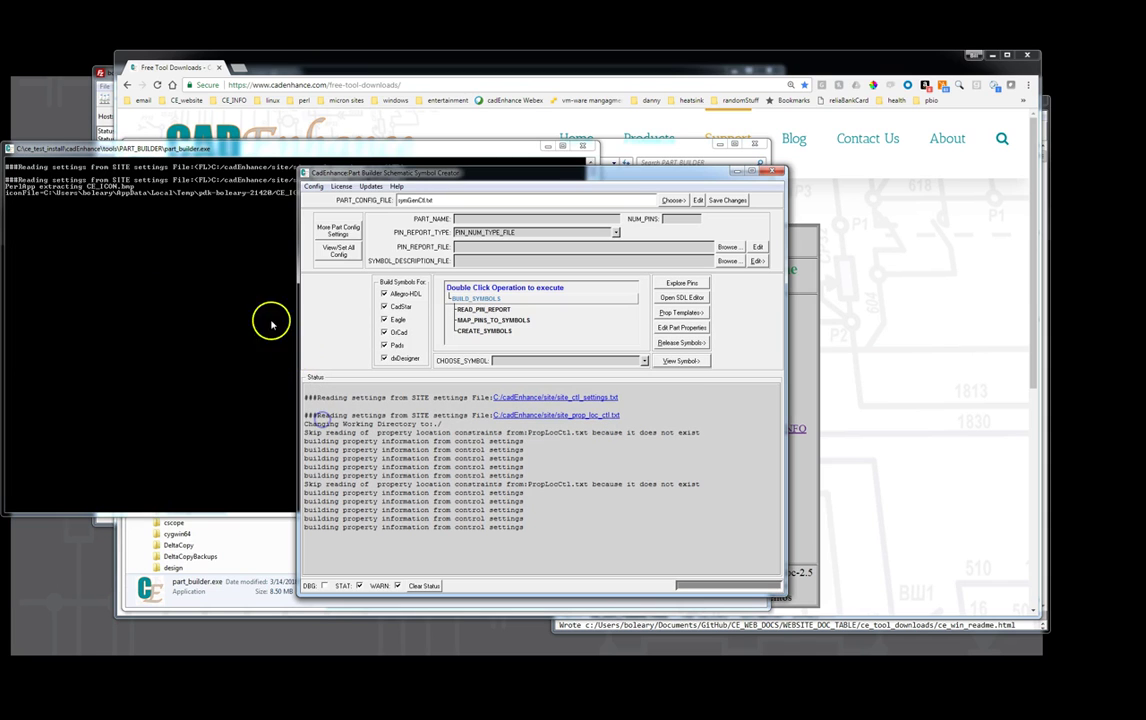
{"action": "left_click", "coordinate": [341, 186]}
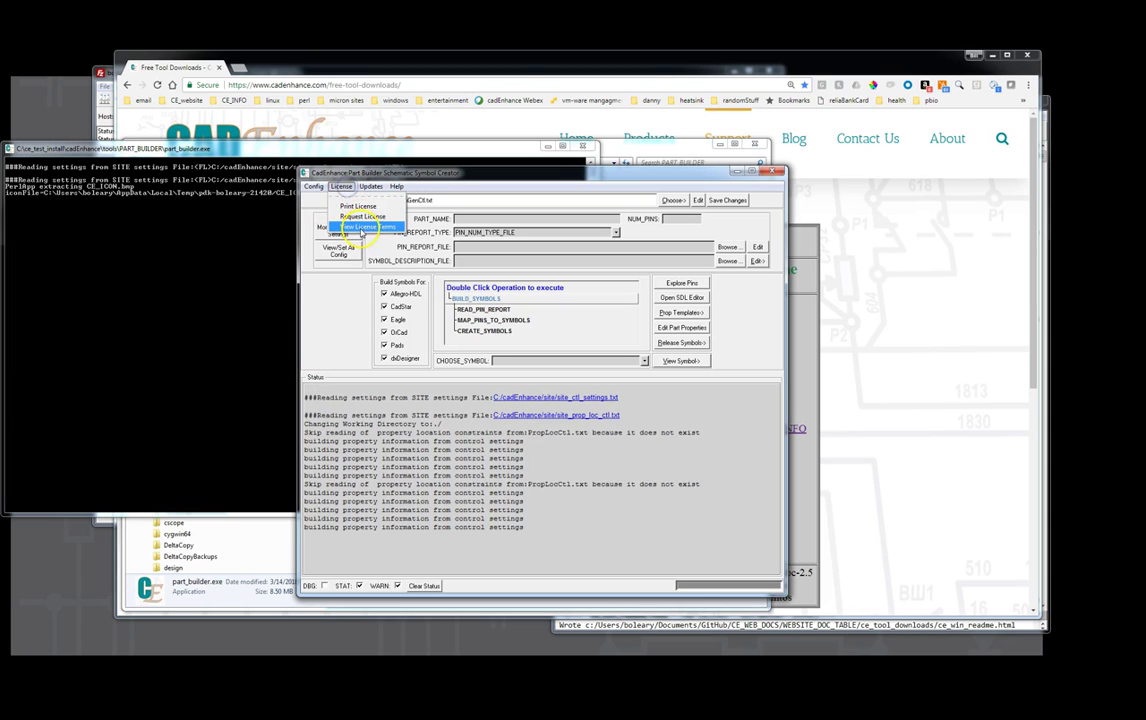
{"action": "left_click", "coordinate": [360, 217]}
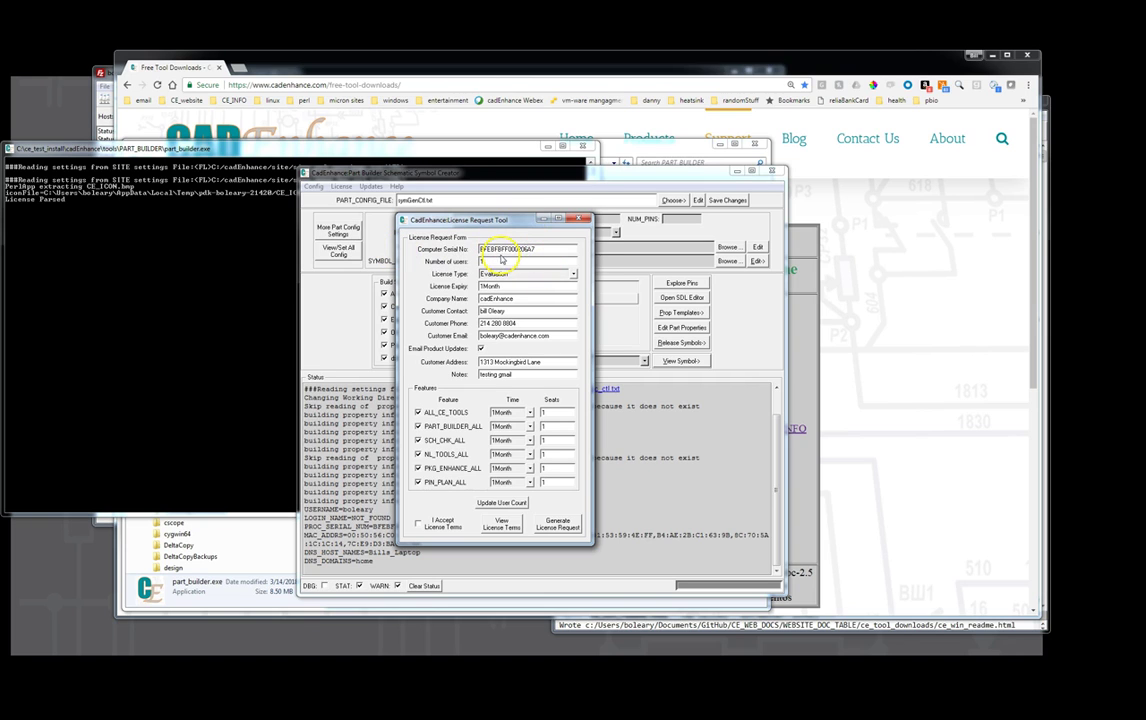
Step: Examine the computer serial number and number of users in the request form, and read through the license terms
{"action": "double_click", "coordinate": [499, 249]}
{"action": "left_click", "coordinate": [501, 262]}
{"action": "left_click", "coordinate": [503, 526]}
{"action": "left_click_drag", "start_coordinate": [205, 43], "coordinate": [318, 78]}
{"action": "left_click_drag", "start_coordinate": [759, 178], "coordinate": [745, 366]}
{"action": "scroll", "coordinate": [745, 366], "scroll_direction": "up", "scroll_amount": 10}
{"action": "left_click", "coordinate": [882, 76]}
Step: Accept the license terms, generate the license request file, and close the request form
{"action": "left_click", "coordinate": [558, 524]}
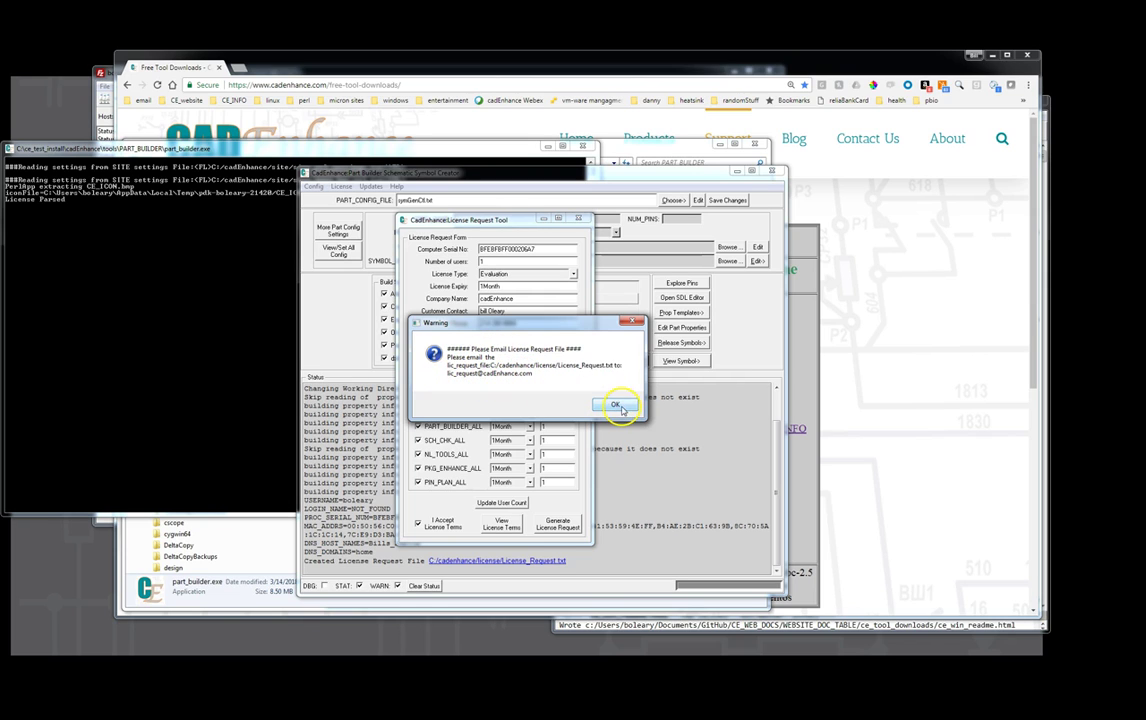
{"action": "left_click", "coordinate": [624, 405]}
{"action": "left_click", "coordinate": [580, 219]}
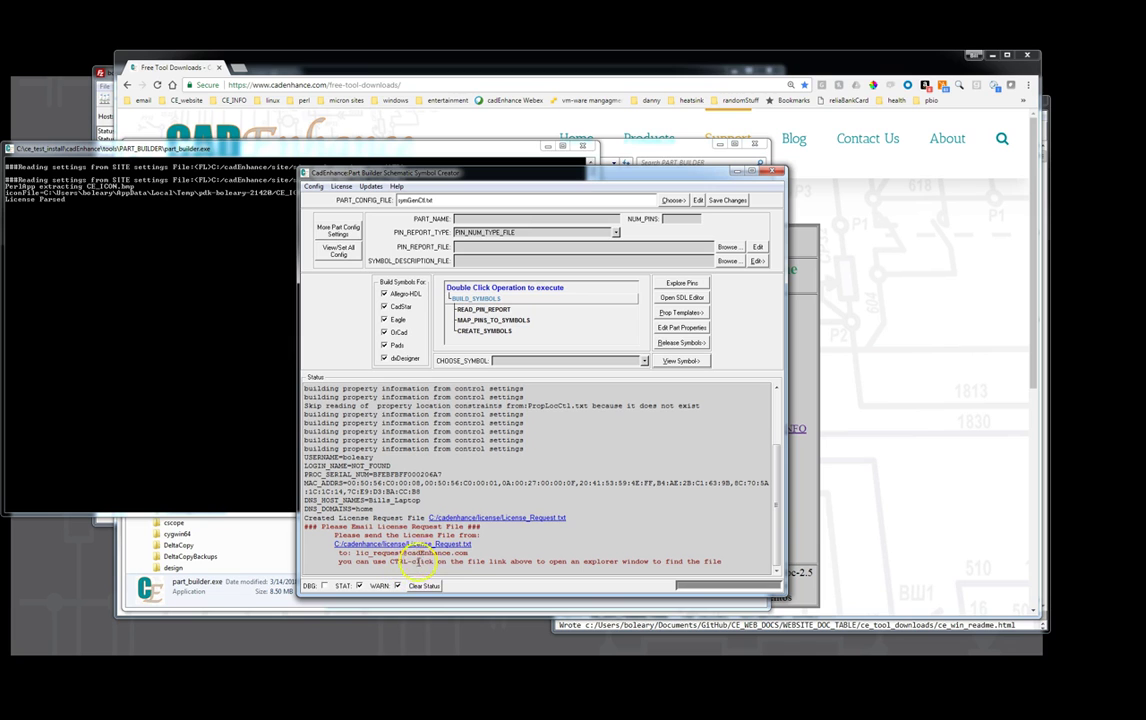
Step: Open the folder containing License_Request.txt from the file link in the status log
{"action": "left_click", "coordinate": [439, 544], "text": "ctrl"}
{"action": "left_click_drag", "start_coordinate": [258, 143], "coordinate": [286, 134]}
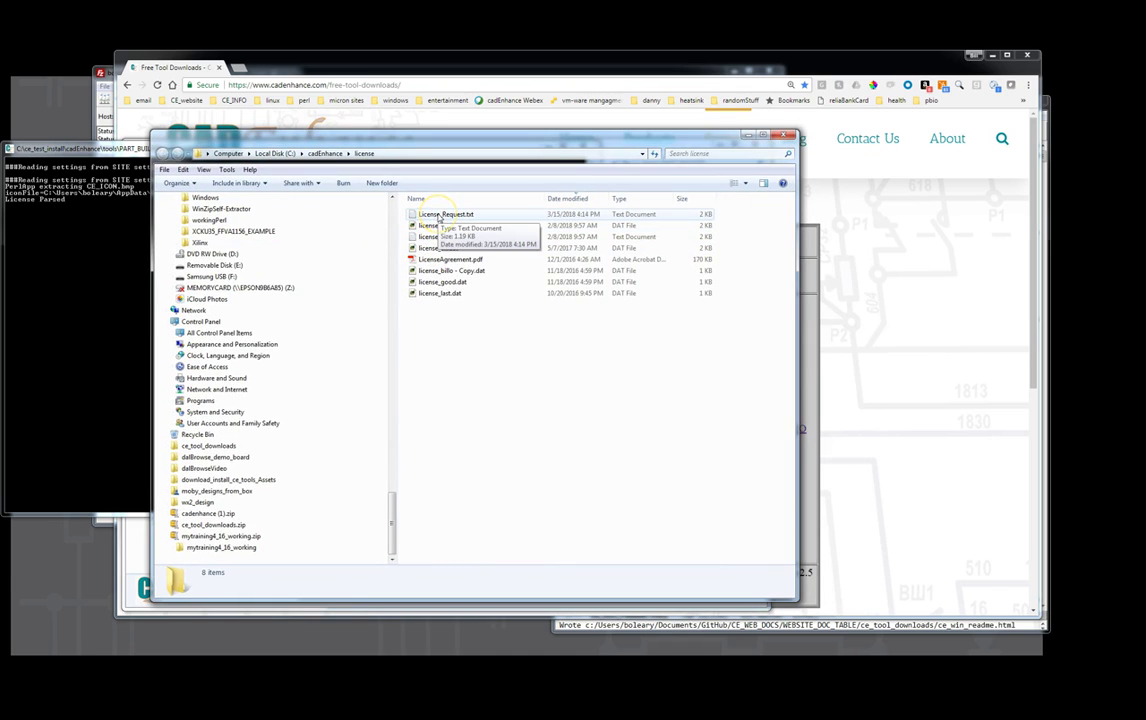
{"action": "left_click", "coordinate": [427, 217]}
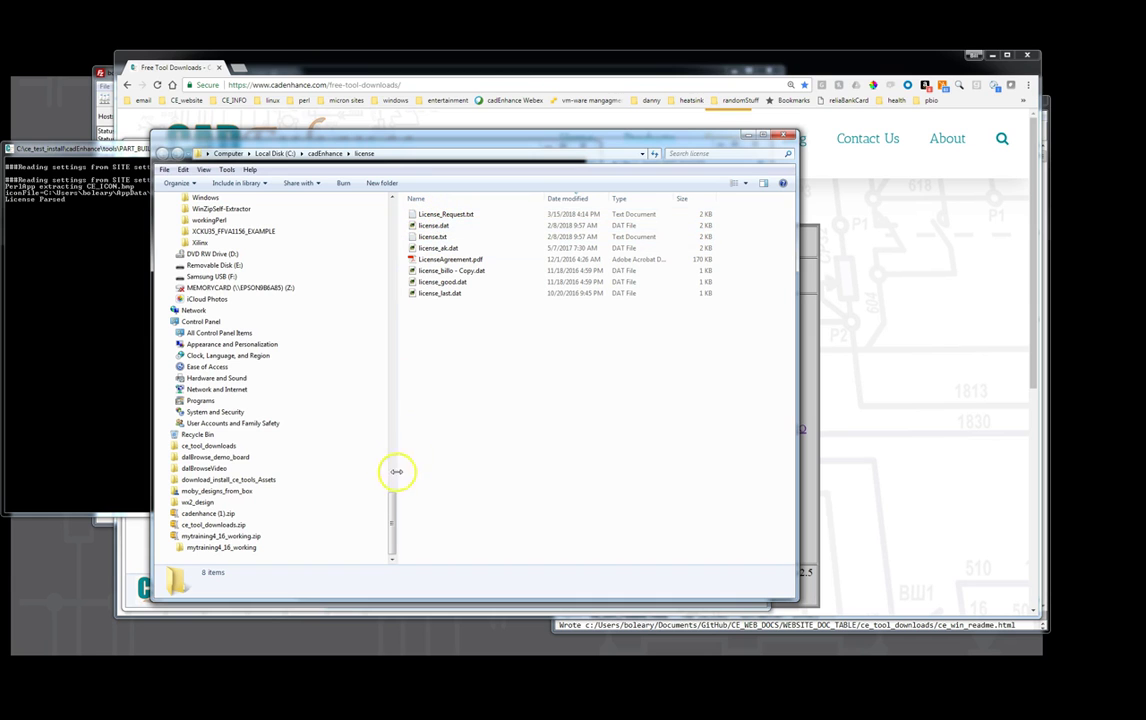
Step: Browse to the license folder inside C:\cadEnhance to locate the request file, and close the Explorer window
{"action": "left_click_drag", "start_coordinate": [391, 519], "coordinate": [353, 231]}
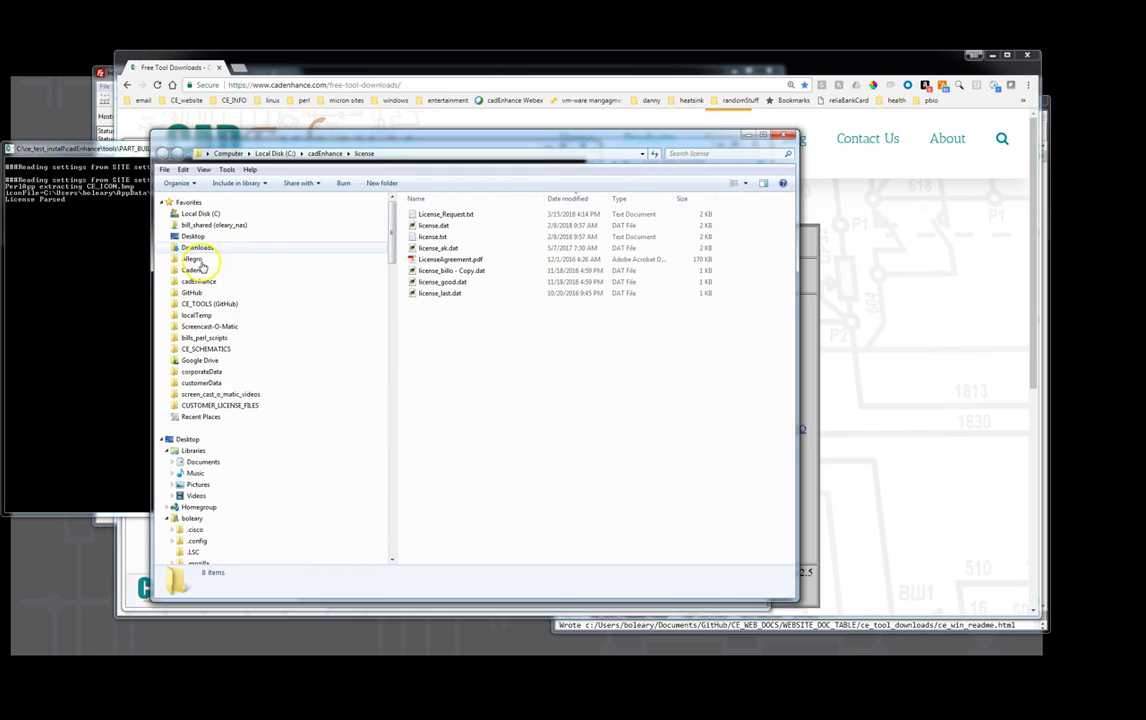
{"action": "left_click_drag", "start_coordinate": [389, 230], "coordinate": [389, 371]}
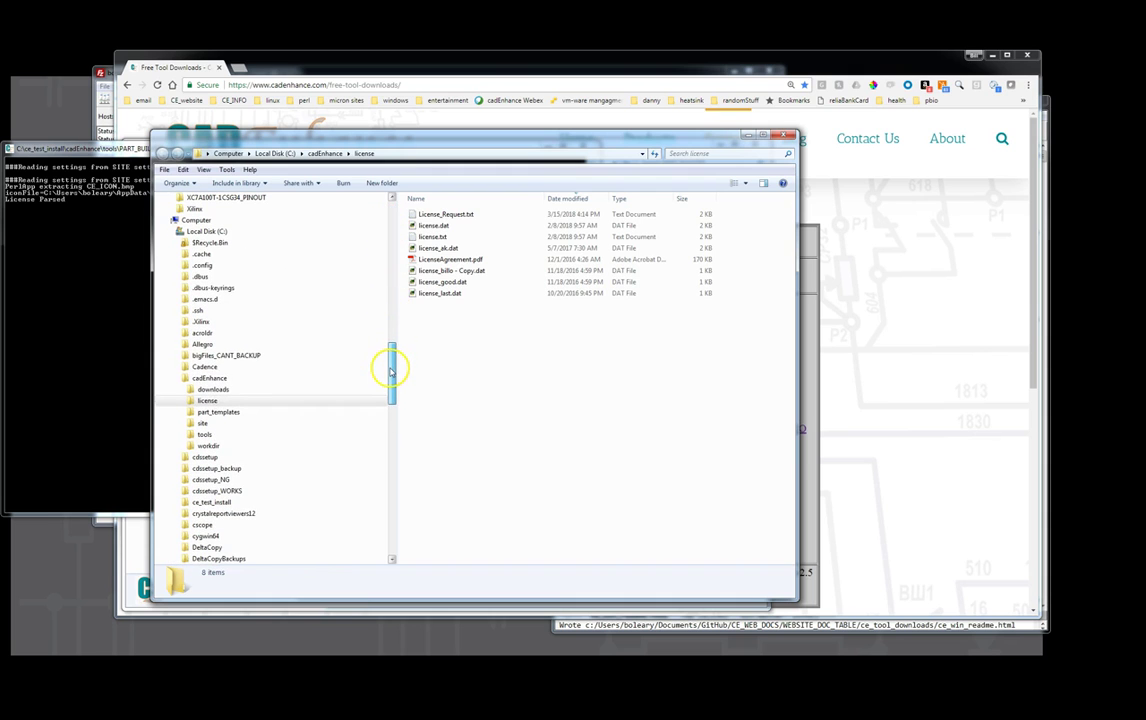
{"action": "left_click", "coordinate": [212, 379]}
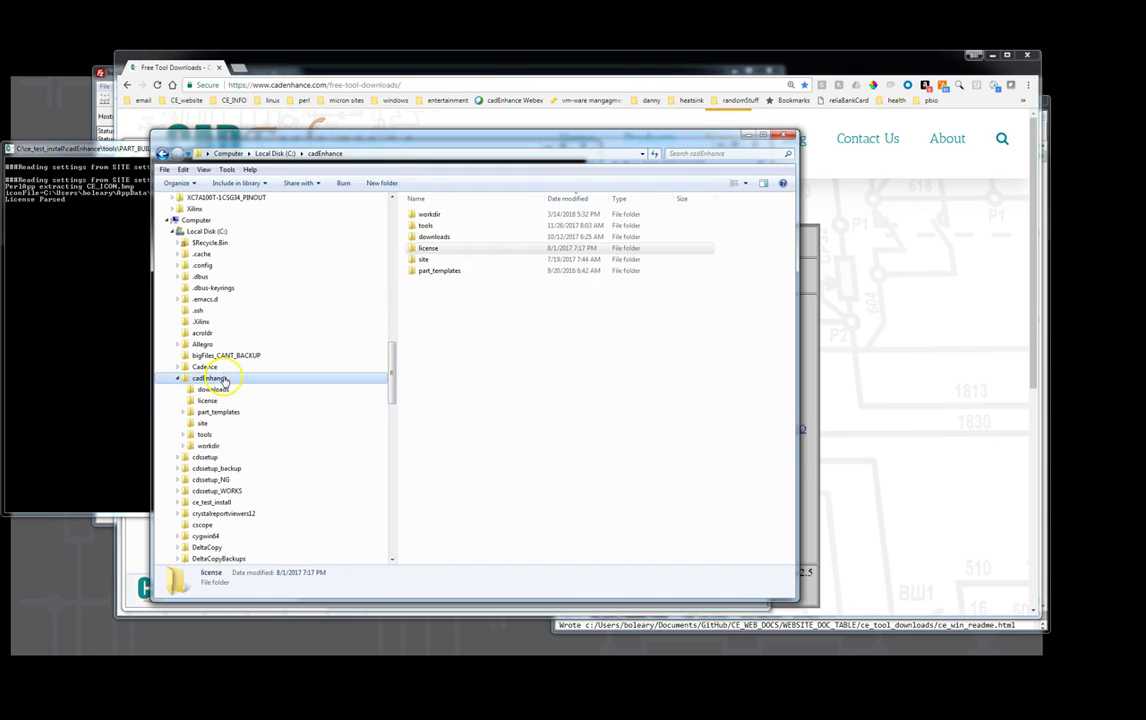
{"action": "double_click", "coordinate": [430, 248]}
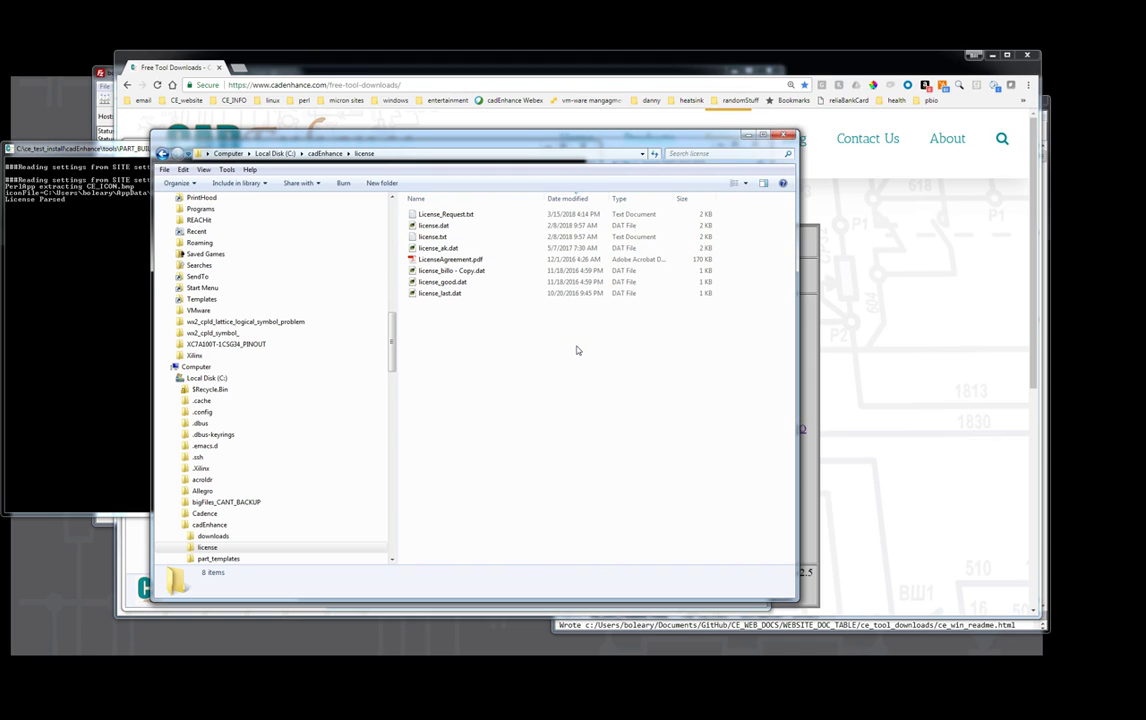
{"action": "left_click", "coordinate": [788, 140]}
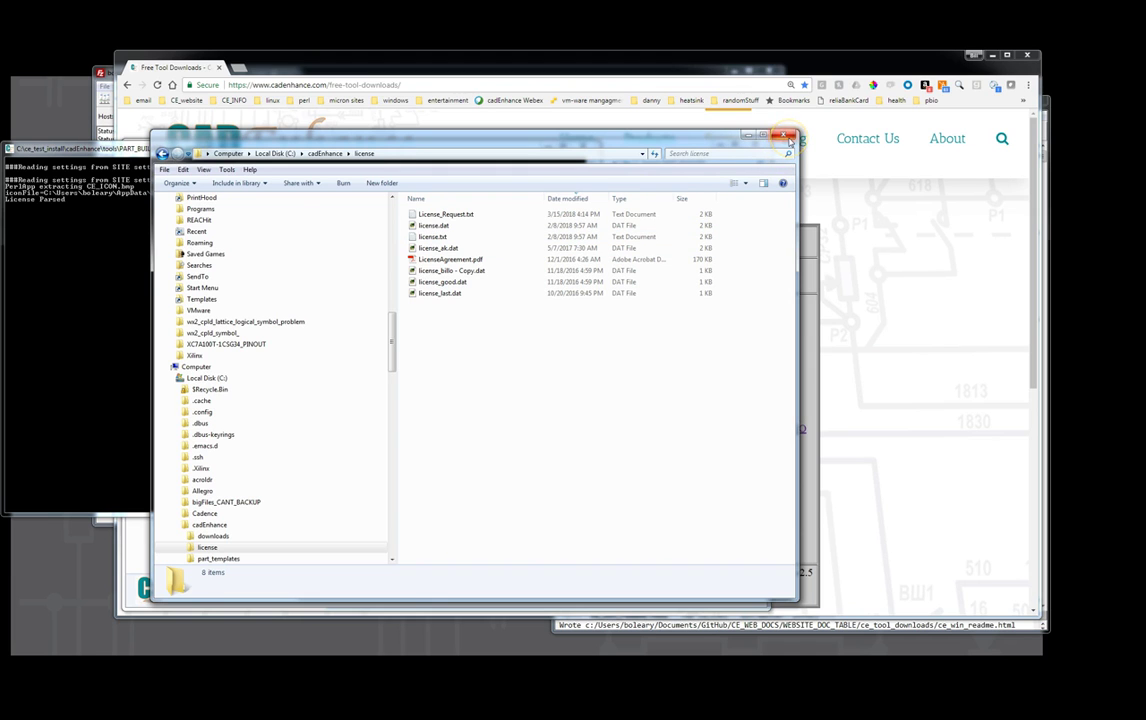